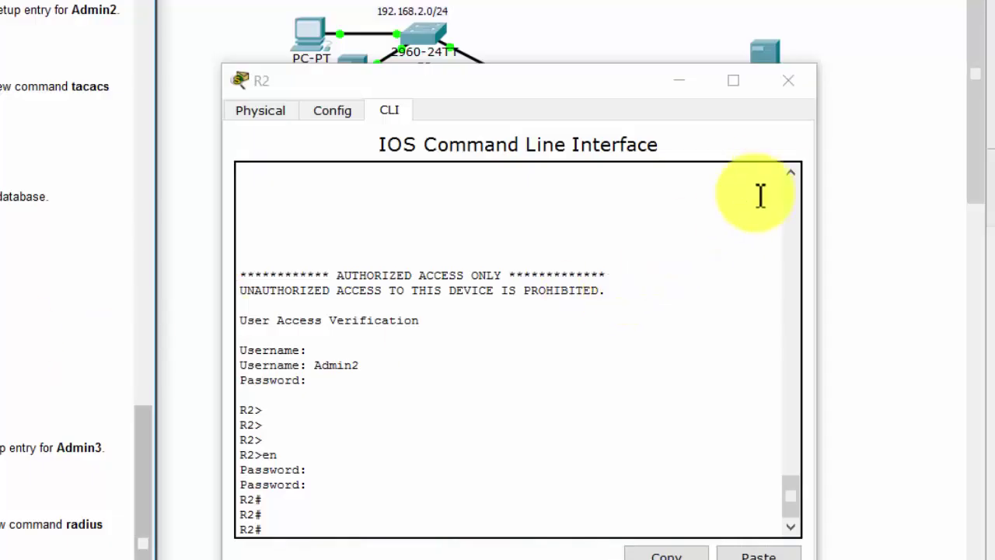
- Close R2's console window and open router R3's device window, moved to the right
{"action": "left_click", "coordinate": [788, 80]}
{"action": "left_click", "coordinate": [585, 179]}
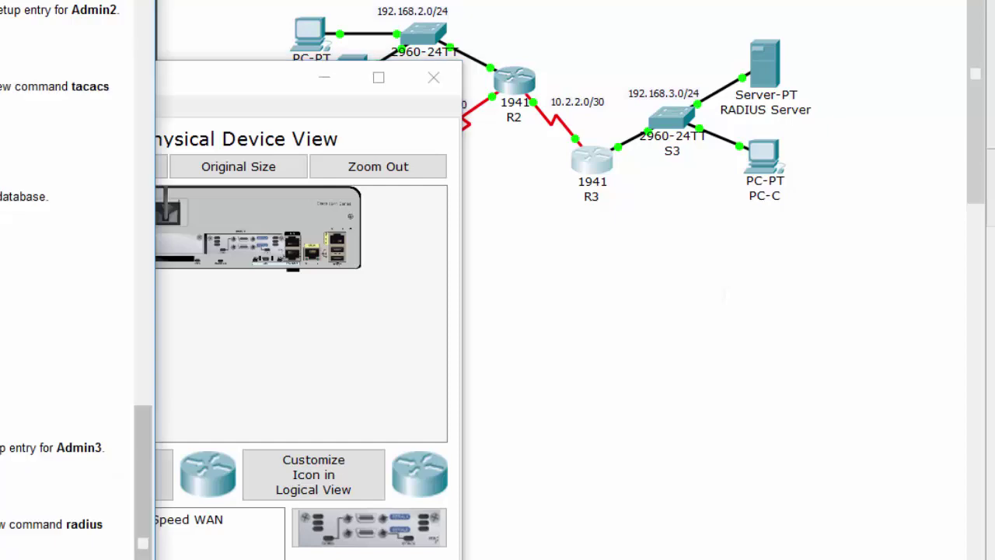
{"action": "left_click", "coordinate": [228, 394]}
{"action": "left_click_drag", "start_coordinate": [152, 98], "coordinate": [606, 124]}
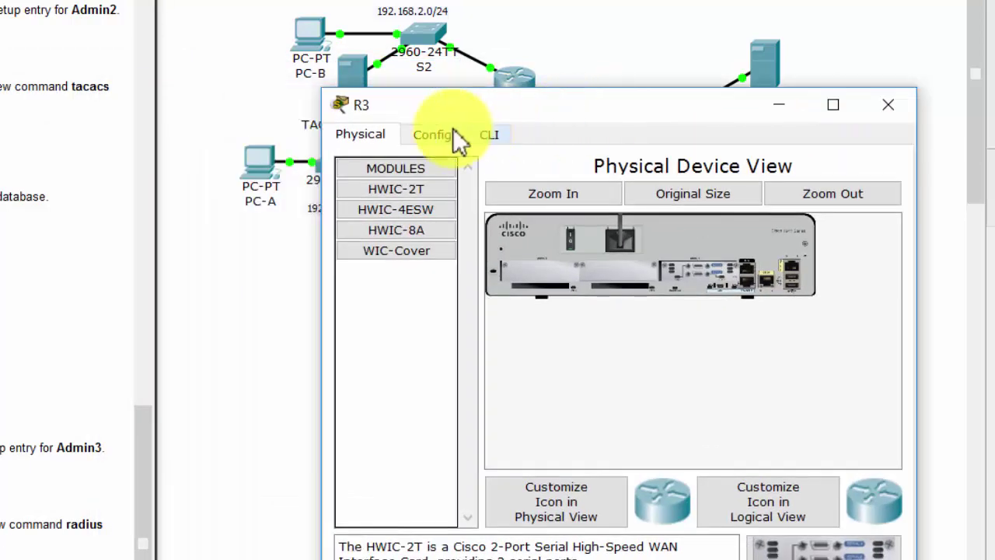
- Go to R3's CLI and exit interface configuration mode
{"action": "left_click", "coordinate": [436, 137]}
{"action": "left_click", "coordinate": [391, 394]}
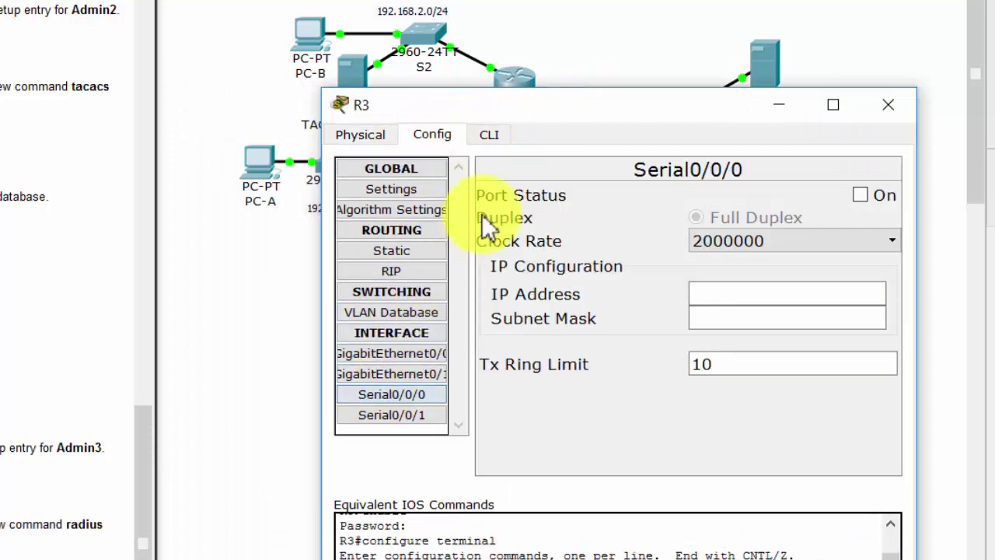
{"action": "left_click", "coordinate": [502, 134]}
{"action": "type", "text": "ex"}
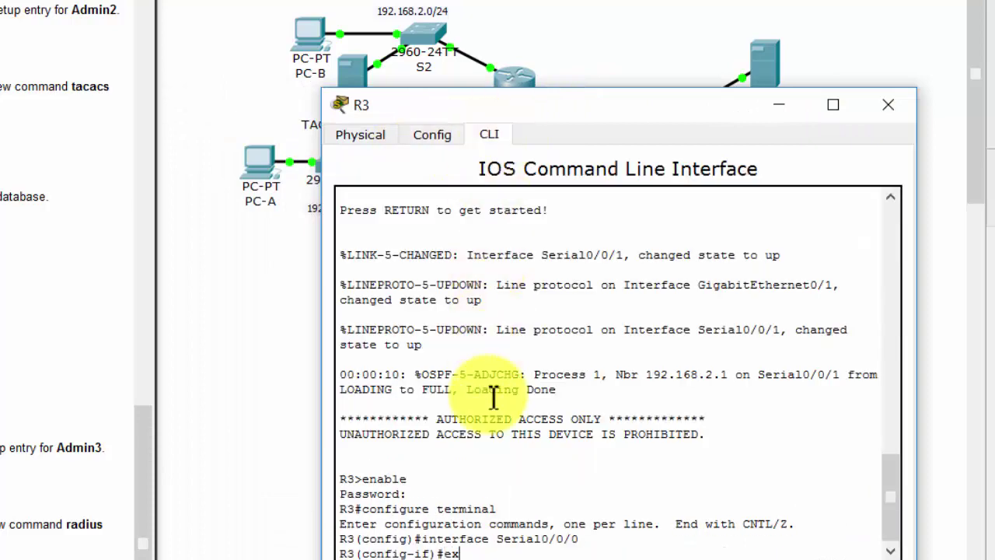
{"action": "key", "text": "Return"}
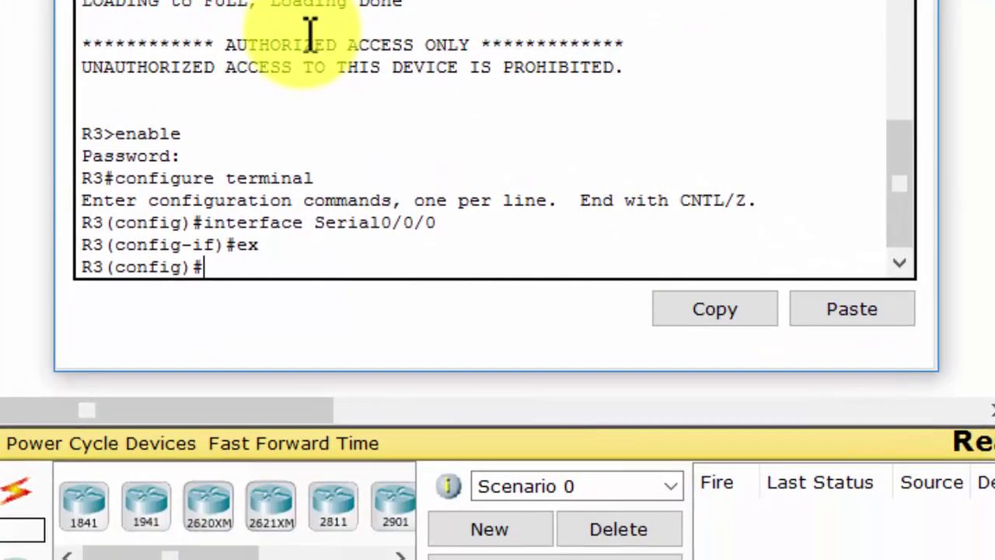
- Create R3's local admin user with a secret password
{"action": "type", "text": "user"}
{"action": "key", "text": "Tab"}
{"action": "type", "text": "Admin3"}
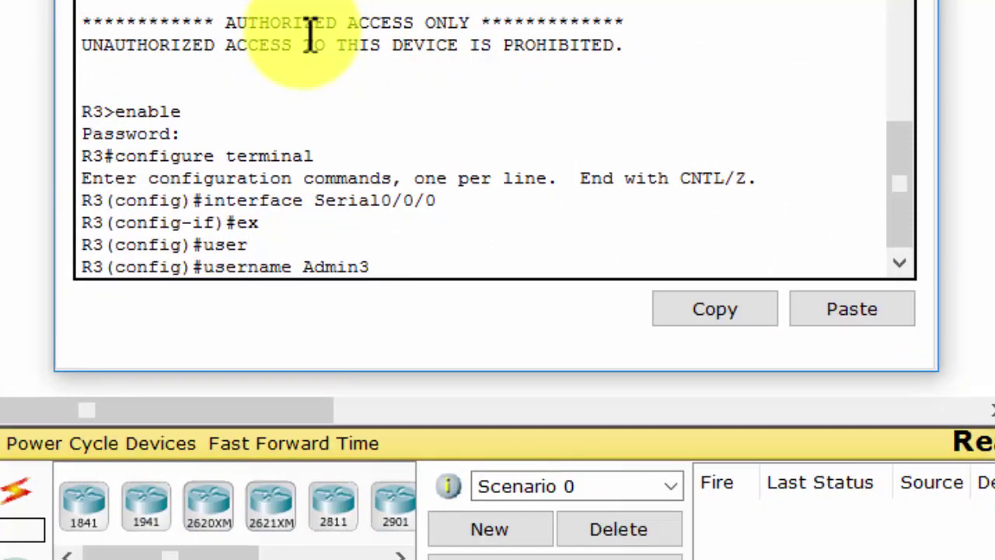
{"action": "type", "text": " sec"}
{"action": "key", "text": "Tab"}
{"action": "type", "text": "admin3"}
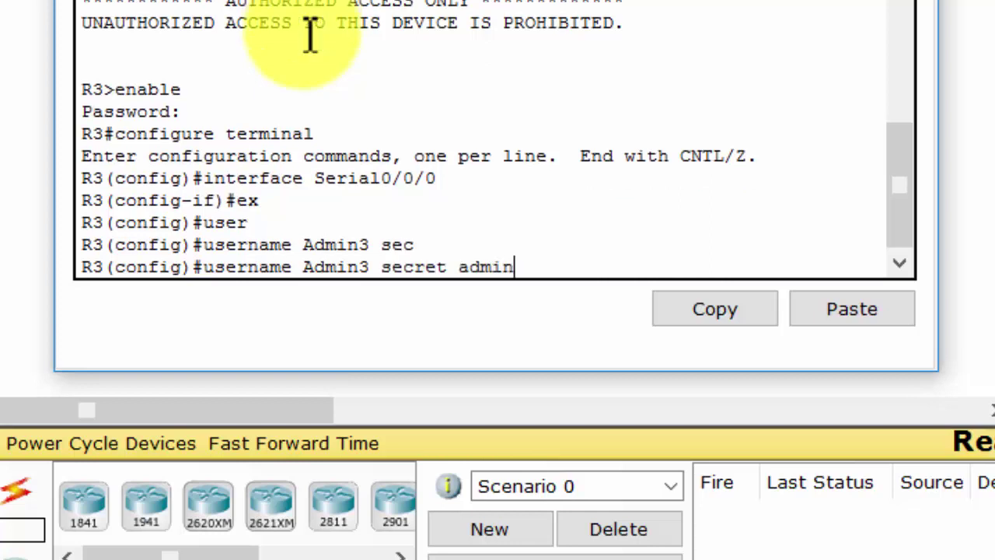
{"action": "type", "text": "pa55"}
{"action": "key", "text": "Return"}
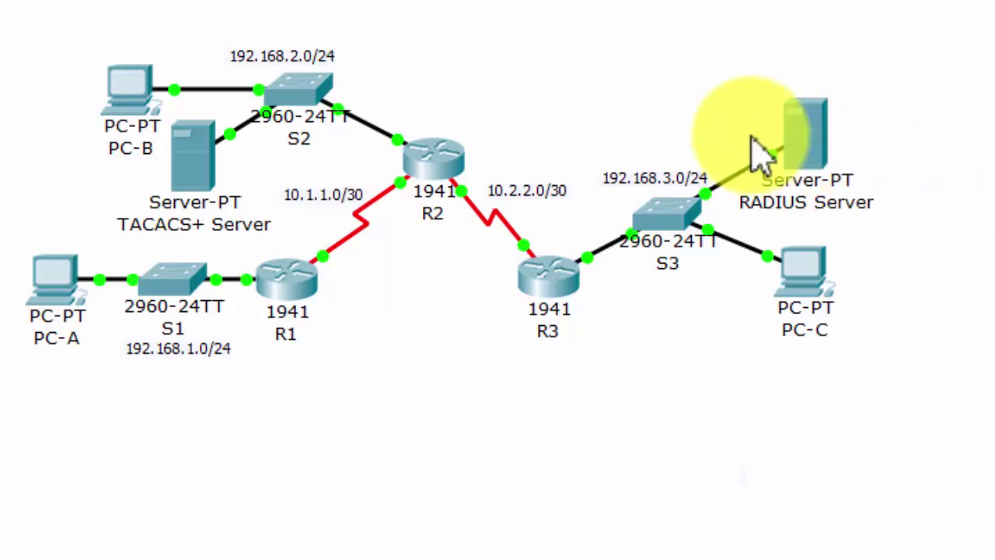
{"action": "left_click", "coordinate": [809, 140]}
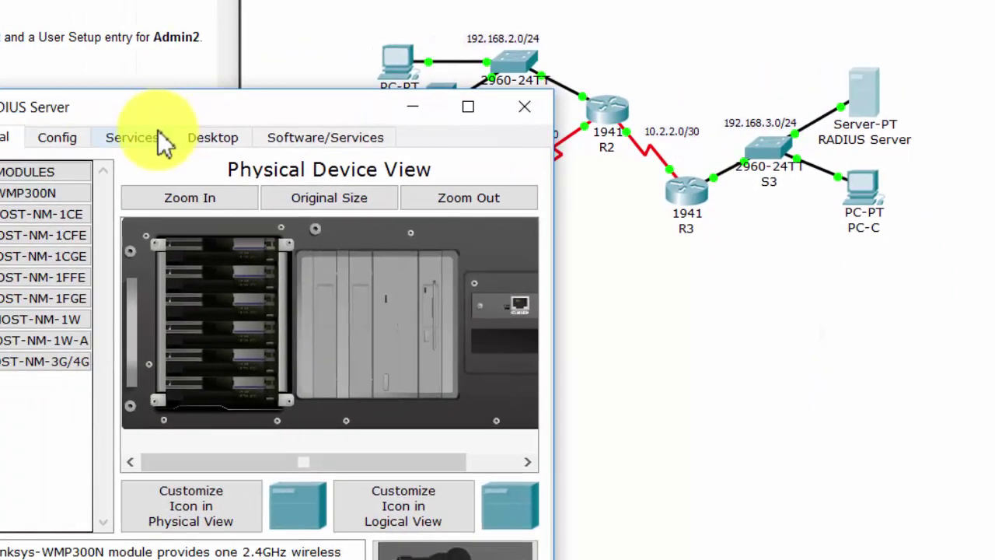
{"action": "left_click", "coordinate": [155, 137]}
{"action": "left_click", "coordinate": [34, 320]}
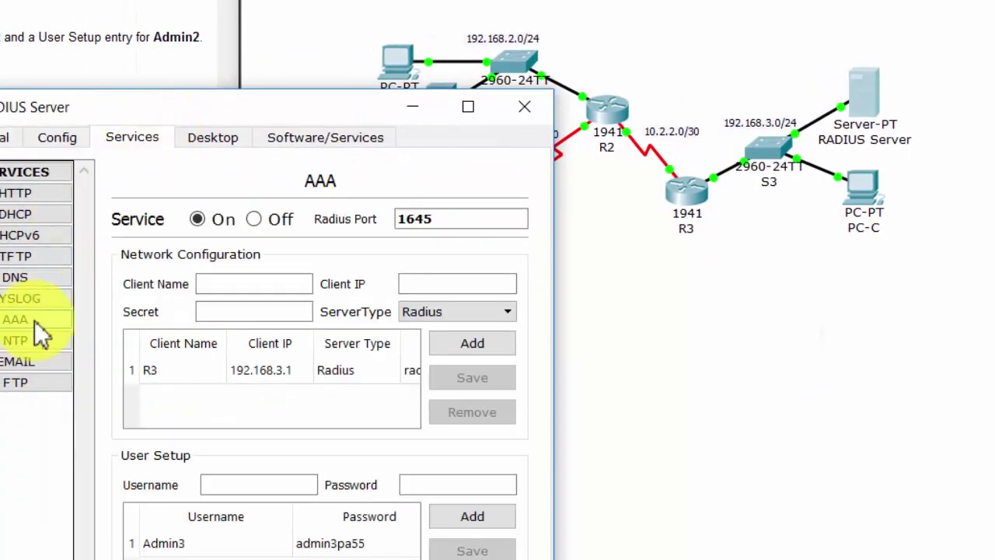
{"action": "left_click", "coordinate": [421, 315]}
{"action": "left_click", "coordinate": [422, 319]}
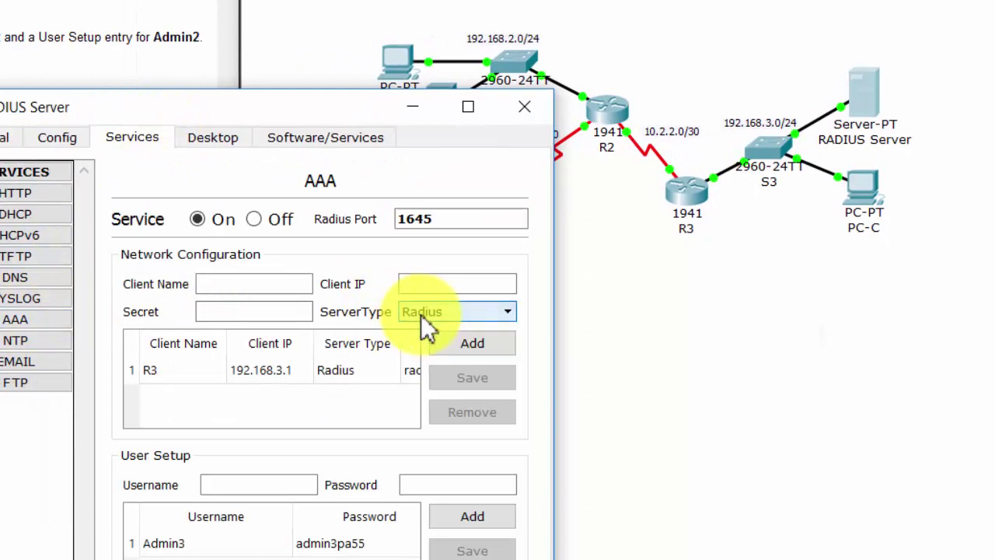
{"action": "left_click", "coordinate": [278, 383]}
{"action": "left_click_drag", "start_coordinate": [272, 311], "coordinate": [218, 311]}
{"action": "left_click_drag", "start_coordinate": [423, 289], "coordinate": [401, 285]}
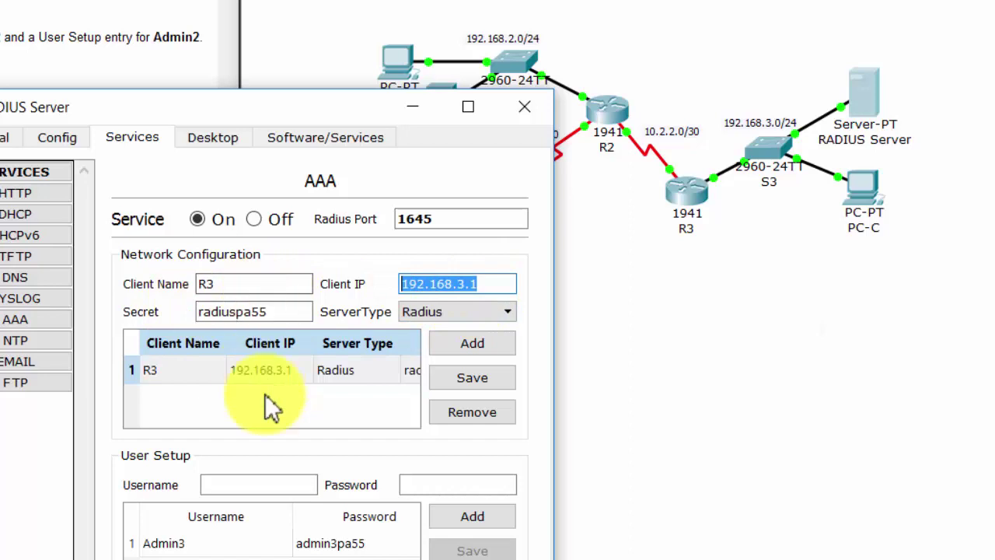
{"action": "left_click", "coordinate": [238, 544]}
{"action": "left_click_drag", "start_coordinate": [432, 485], "coordinate": [519, 466]}
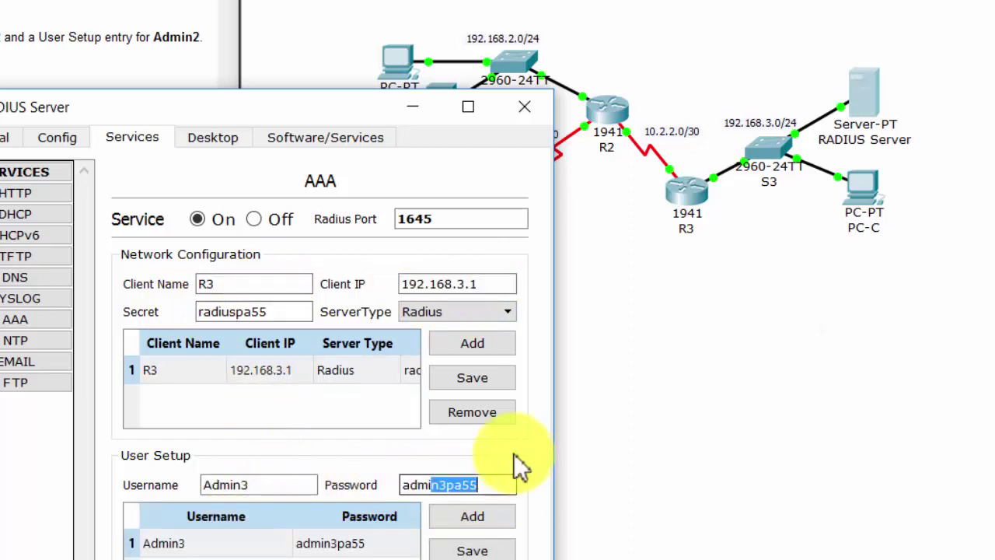
{"action": "left_click", "coordinate": [521, 113]}
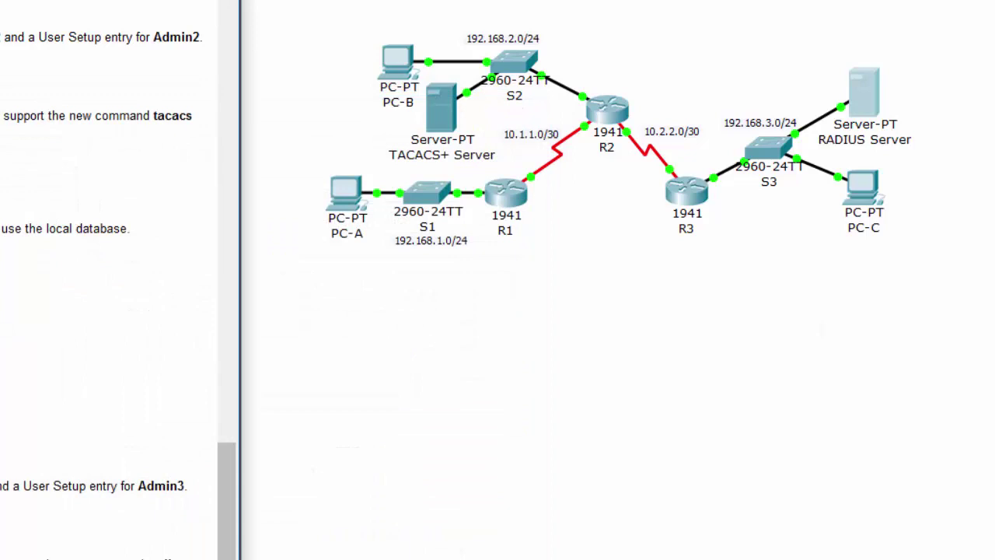
- Point R3 to the RADIUS server host 192.168.3.2
{"action": "scroll", "coordinate": [116, 280], "scroll_direction": "down", "scroll_amount": 2}
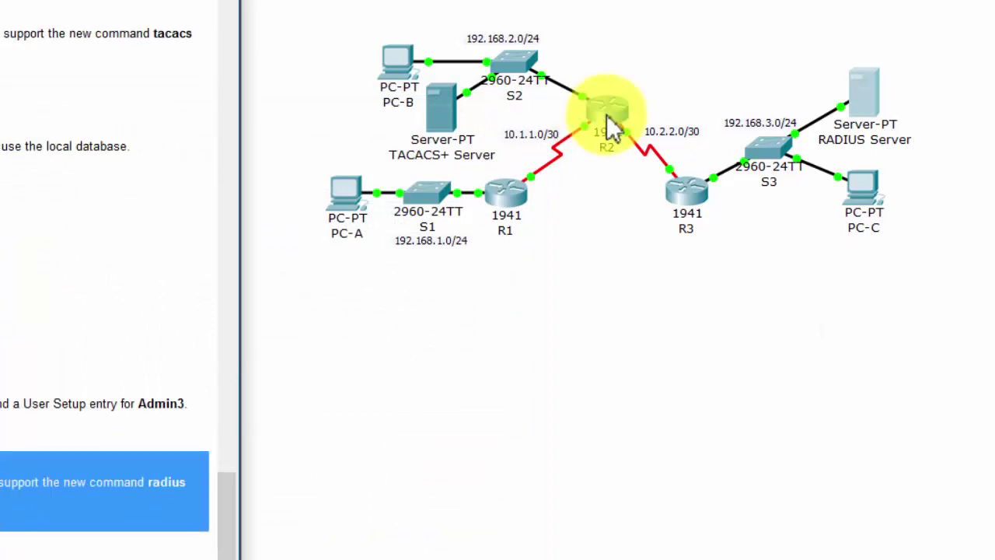
{"action": "left_click", "coordinate": [688, 199]}
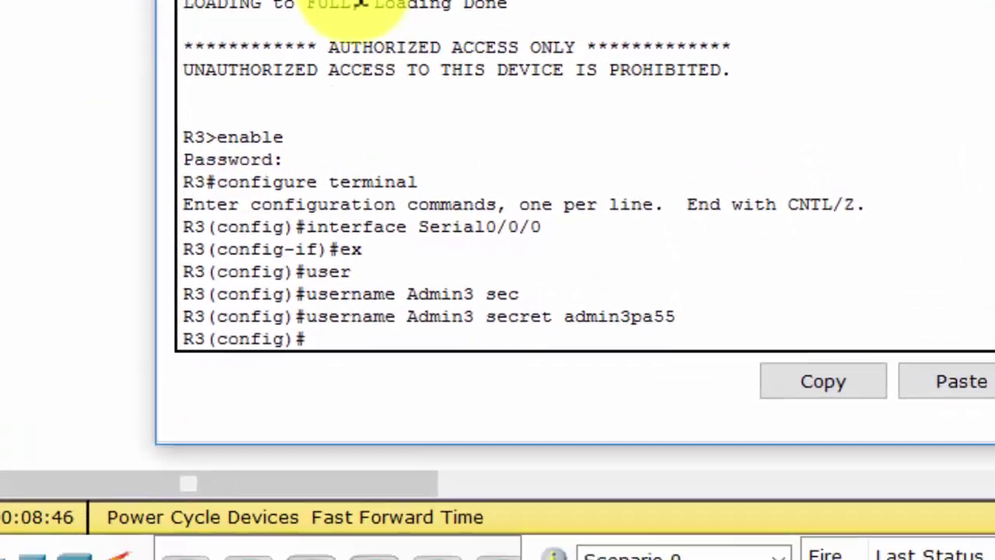
{"action": "type", "text": "radi"}
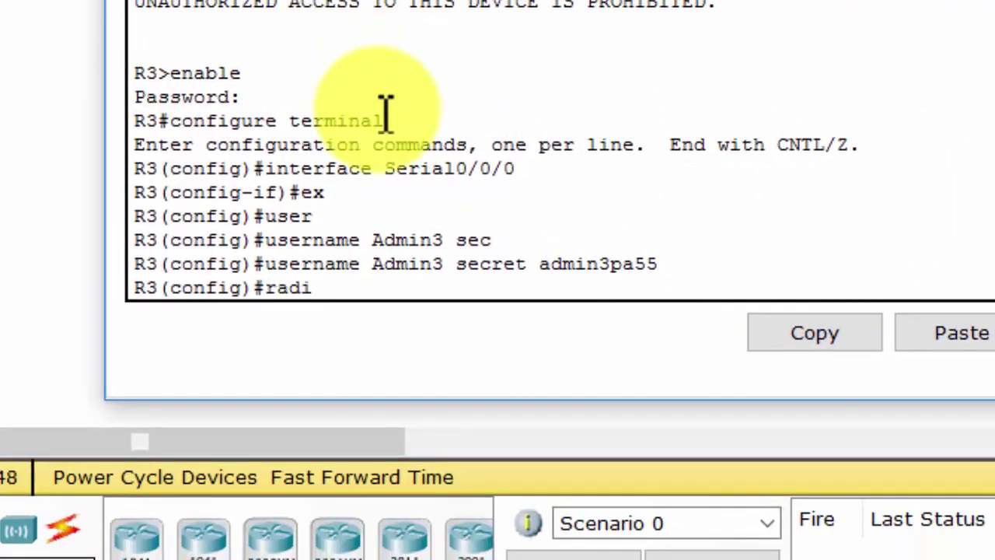
{"action": "key", "text": "Tab"}
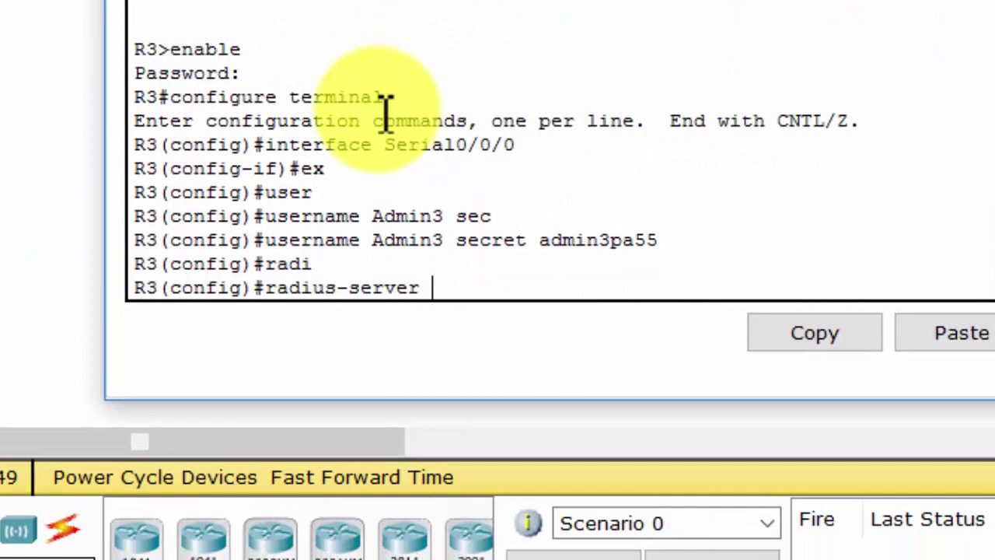
{"action": "type", "text": "ho"}
{"action": "key", "text": "Tab"}
{"action": "type", "text": "19"}
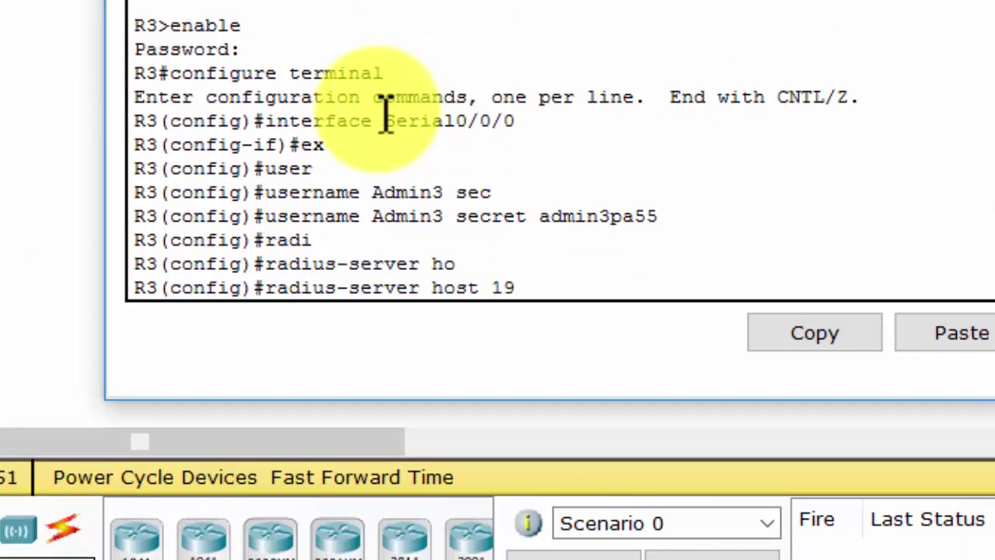
{"action": "type", "text": "2.168."}
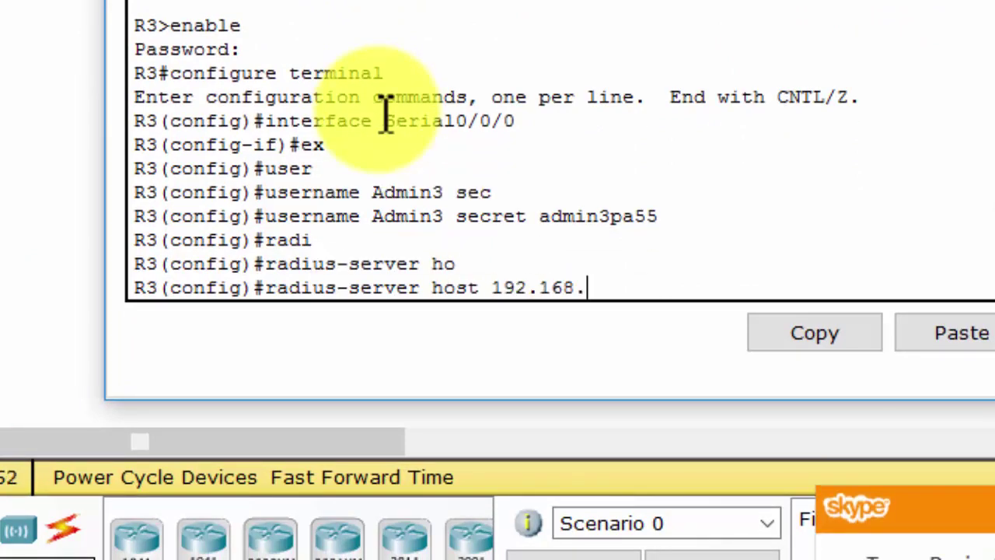
{"action": "type", "text": "3.2"}
{"action": "key", "text": "Return"}
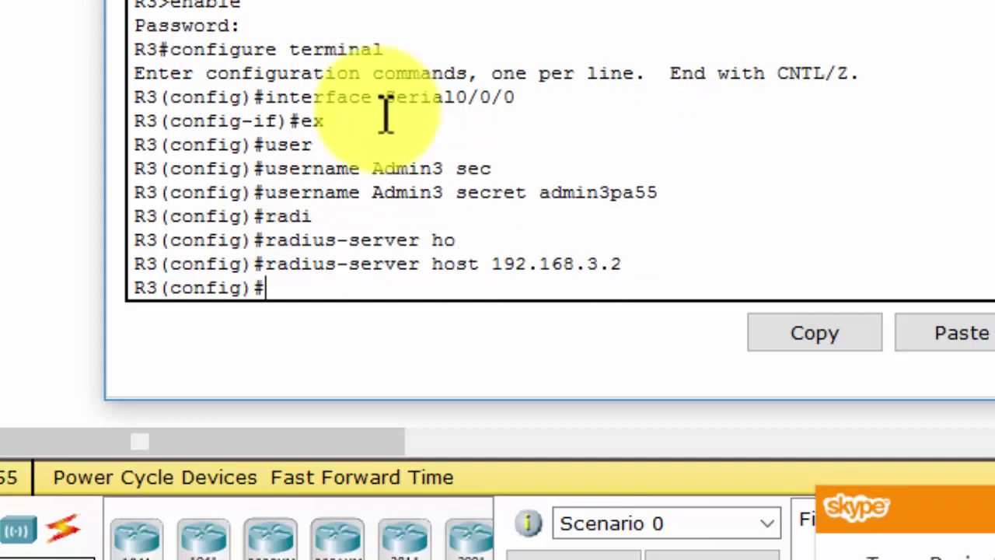
- Set the shared RADIUS server key on R3
{"action": "type", "text": "radi"}
{"action": "key", "text": "Tab"}
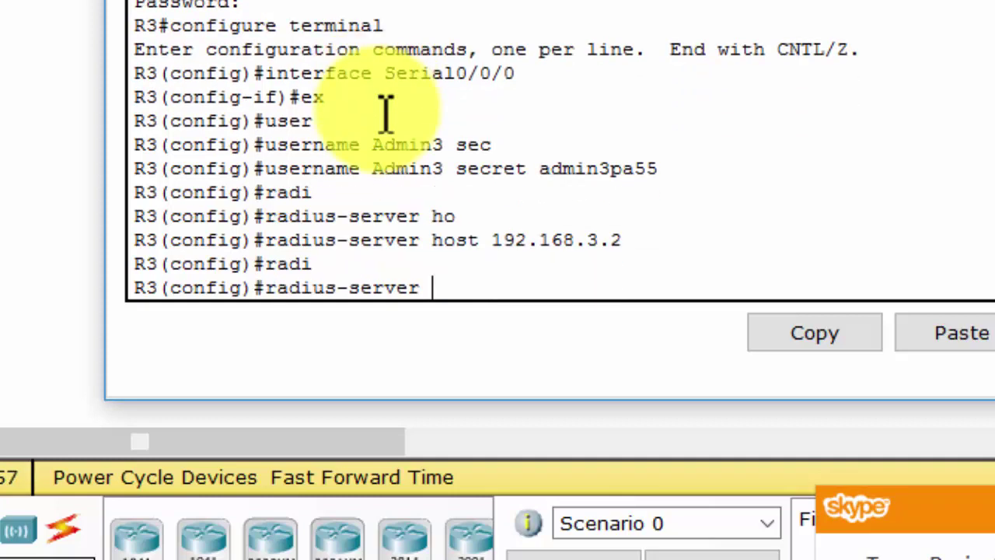
{"action": "type", "text": "ke"}
{"action": "key", "text": "Tab"}
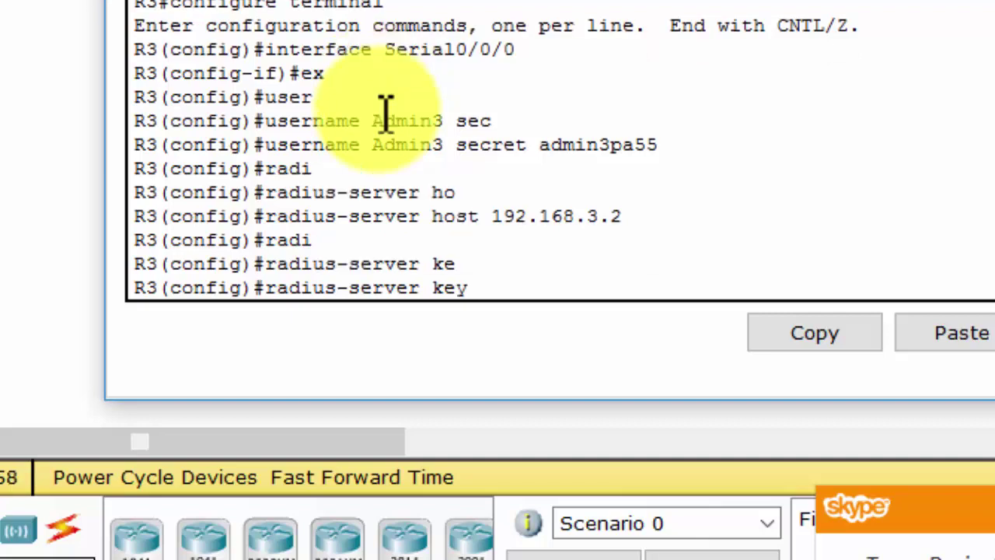
{"action": "type", "text": "radiuspa55"}
{"action": "key", "text": "Return"}
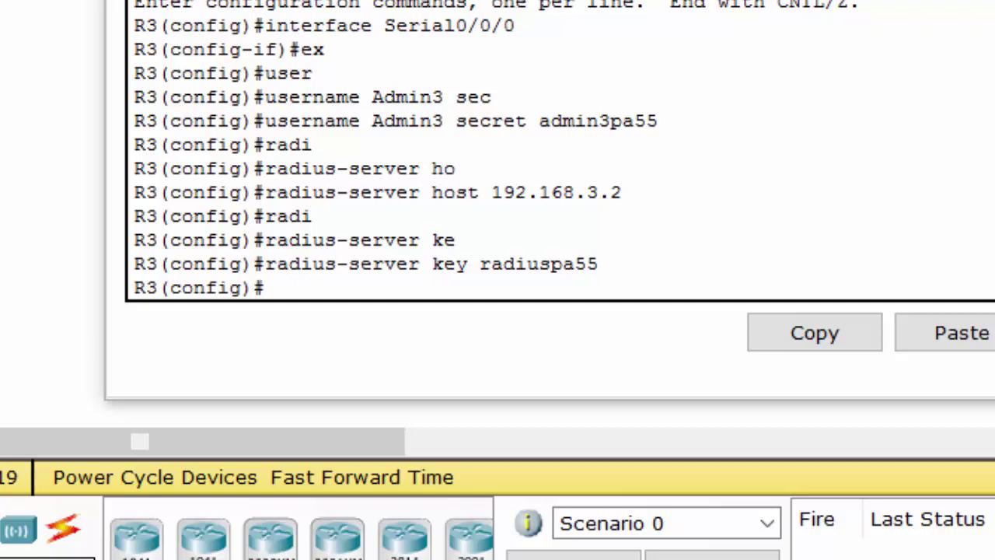
- Enable aaa new-model on R3
{"action": "left_click", "coordinate": [329, 267]}
{"action": "type", "text": "aaa"}
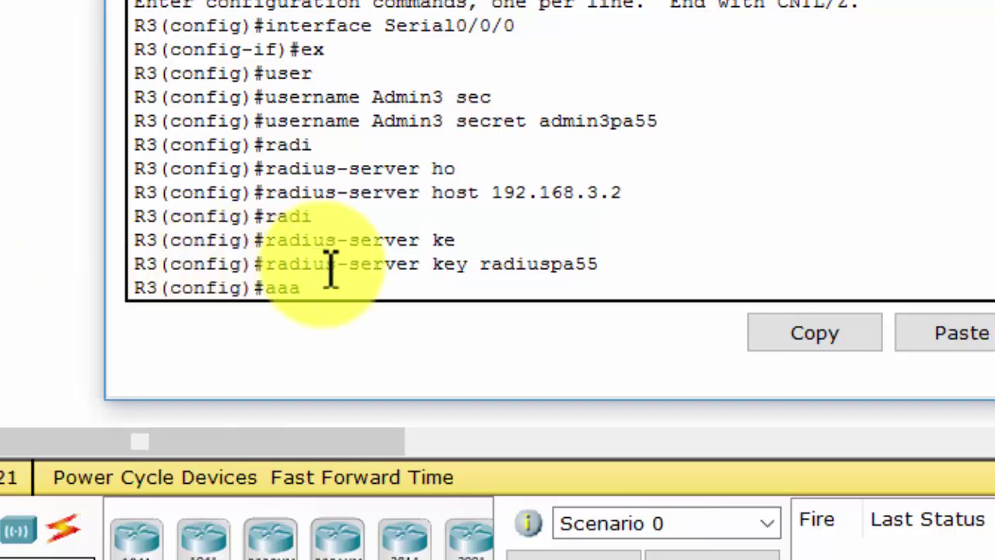
{"action": "type", "text": " new"}
{"action": "key", "text": "Tab"}
{"action": "key", "text": "Return"}
- Enter 'aaa authentication login default group radius local' on R3
{"action": "type", "text": "a"}
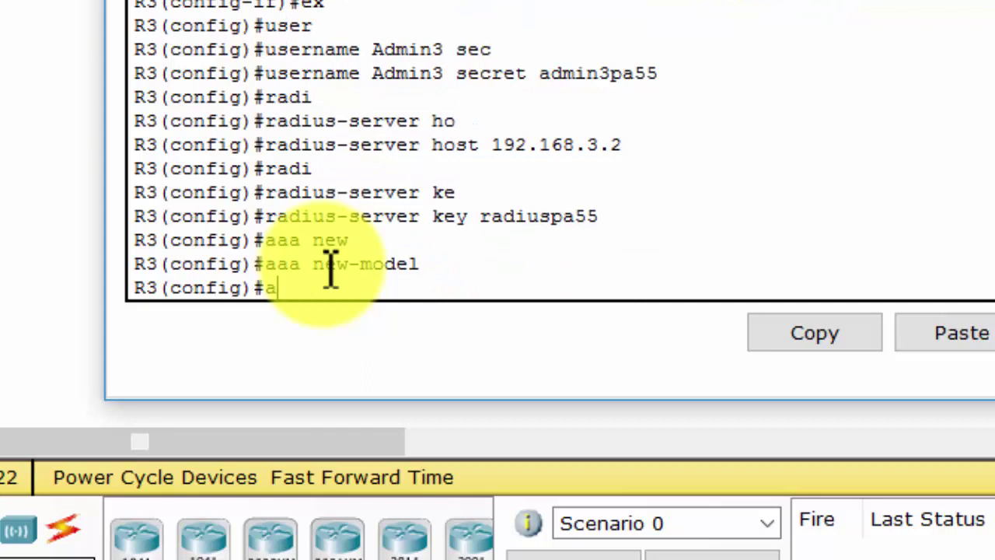
{"action": "type", "text": "aa authen"}
{"action": "key", "text": "Tab"}
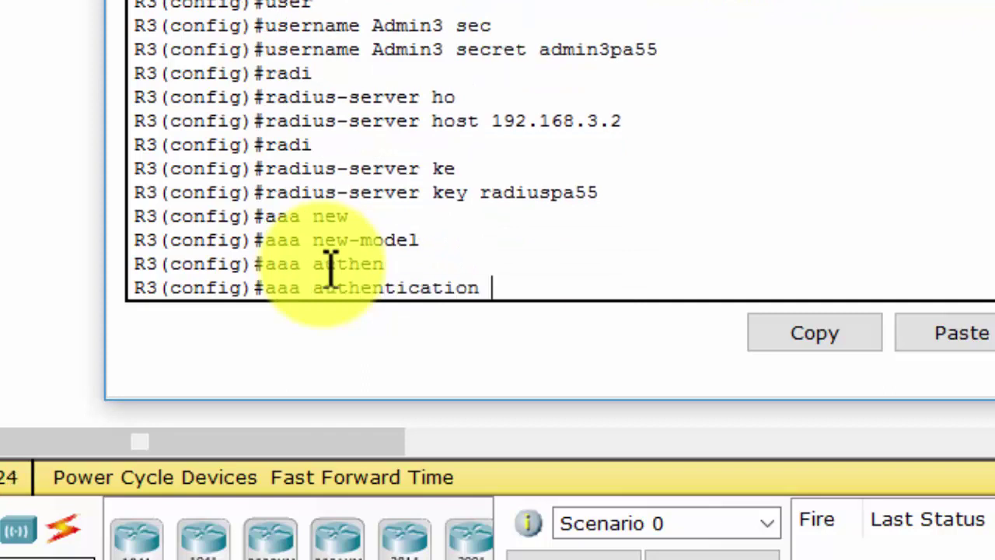
{"action": "type", "text": "lo"}
{"action": "key", "text": "Tab"}
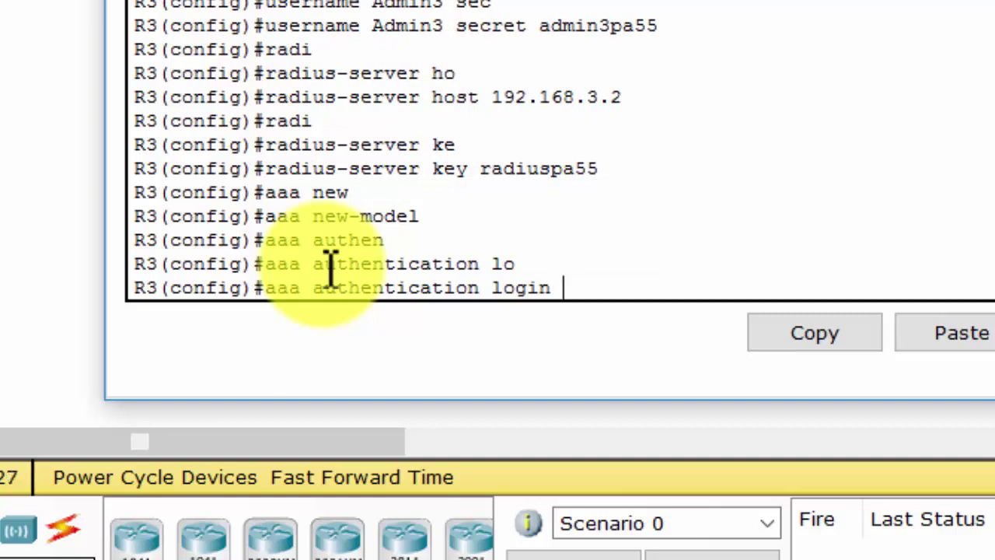
{"action": "type", "text": "?"}
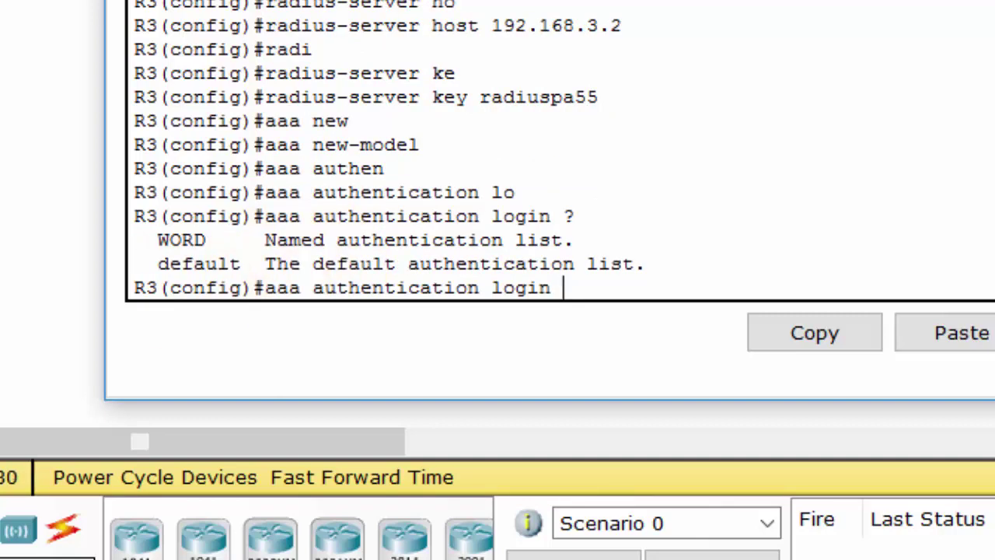
{"action": "type", "text": "de"}
{"action": "key", "text": "Tab"}
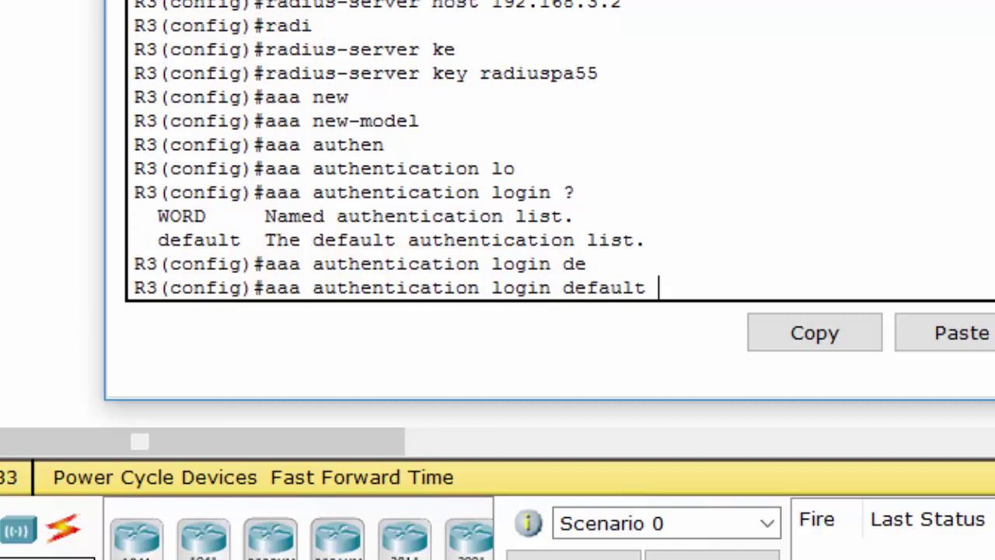
{"action": "type", "text": "gr"}
{"action": "key", "text": "Tab"}
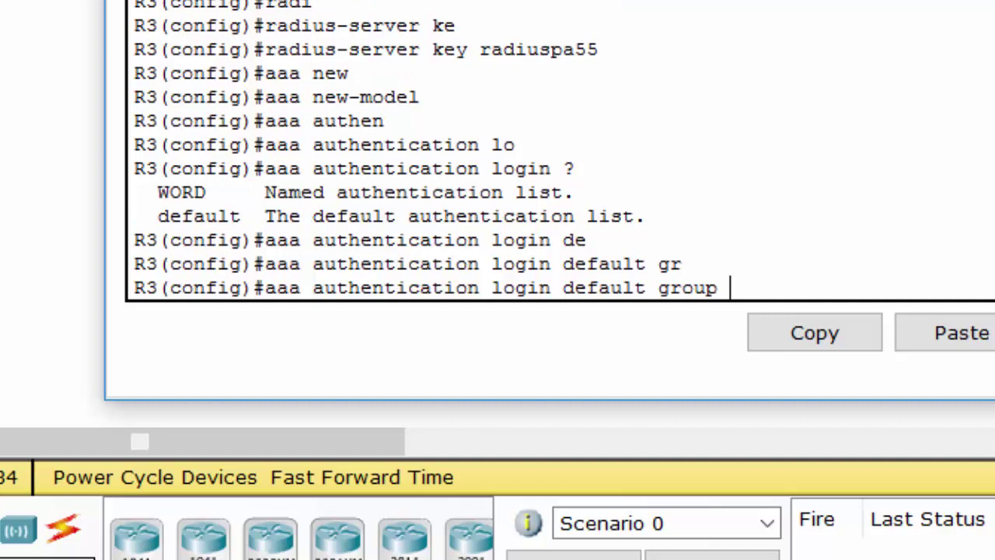
{"action": "type", "text": "ra"}
{"action": "key", "text": "Tab"}
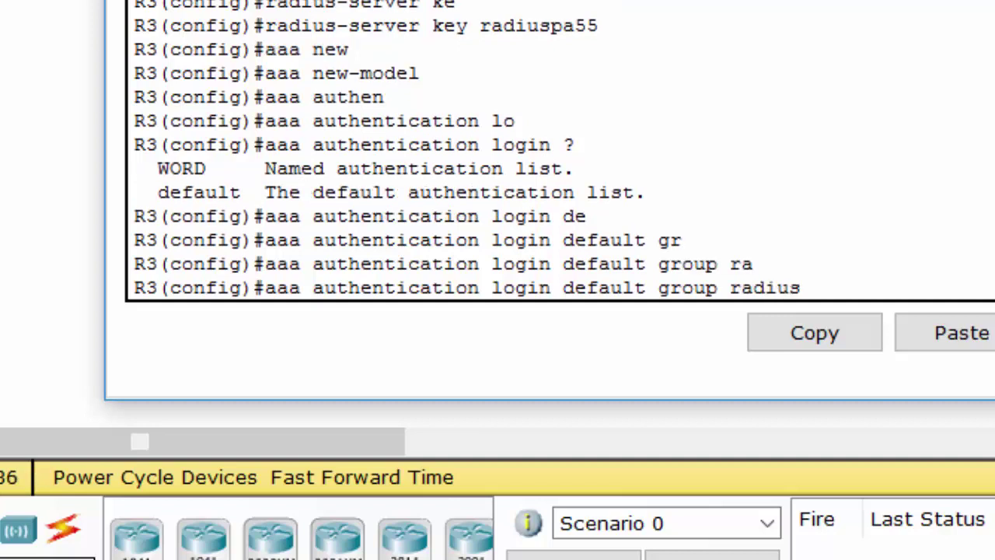
{"action": "type", "text": "lo"}
{"action": "key", "text": "Tab"}
{"action": "key", "text": "Return"}
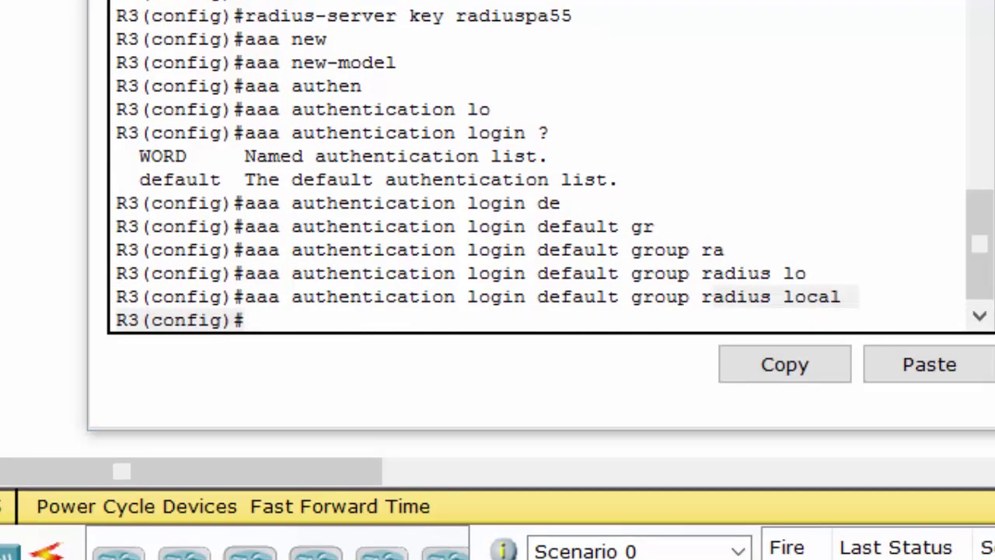
{"action": "left_click", "coordinate": [352, 298]}
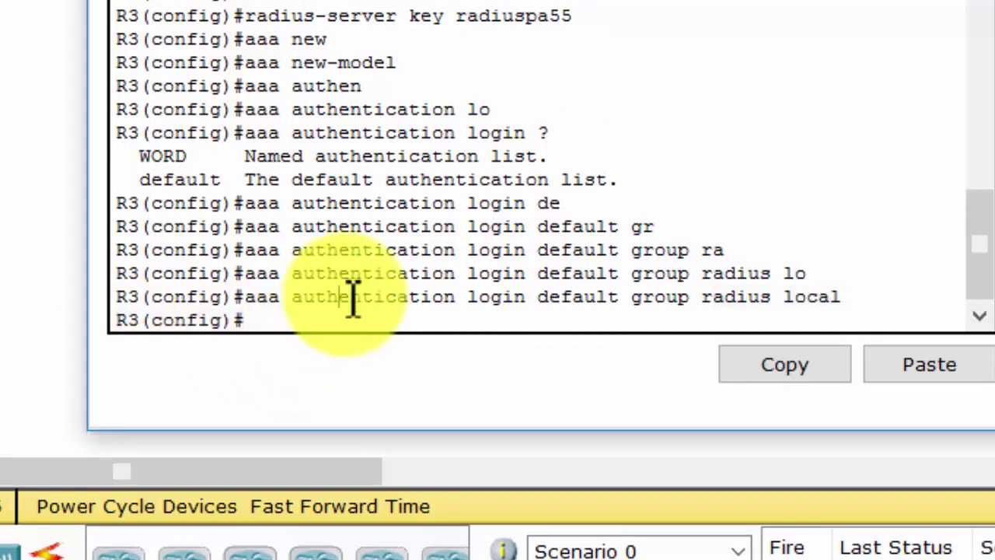
- Apply 'login authentication default' to line console 0, then return to privileged EXEC
{"action": "type", "text": "line con"}
{"action": "key", "text": "Tab"}
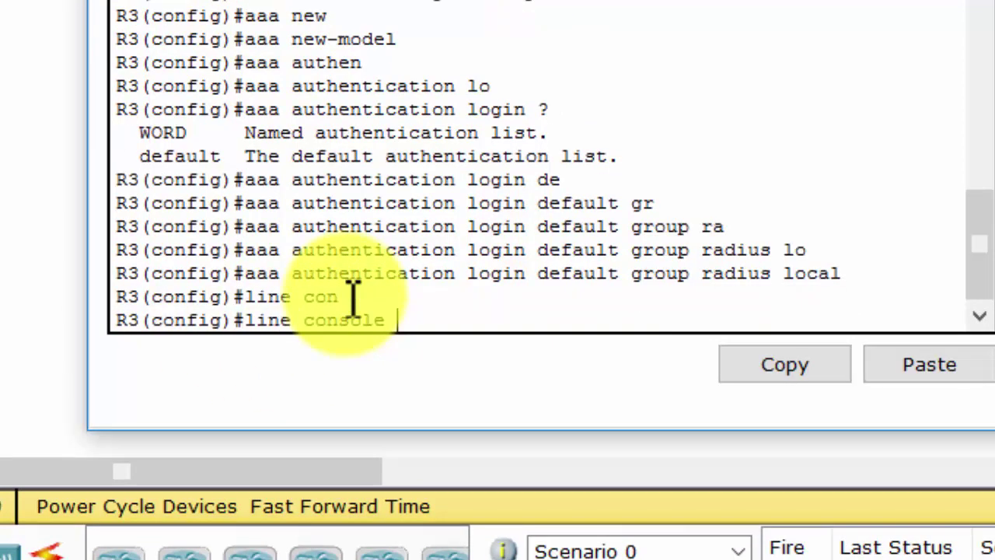
{"action": "key", "text": "Return"}
{"action": "type", "text": "line)#l"}
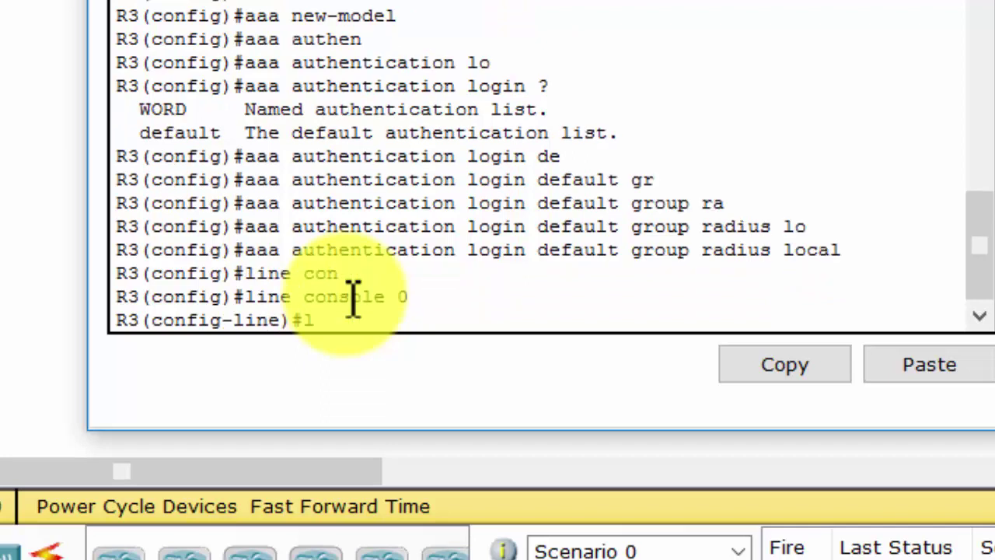
{"action": "type", "text": "ogin authen"}
{"action": "key", "text": "Tab"}
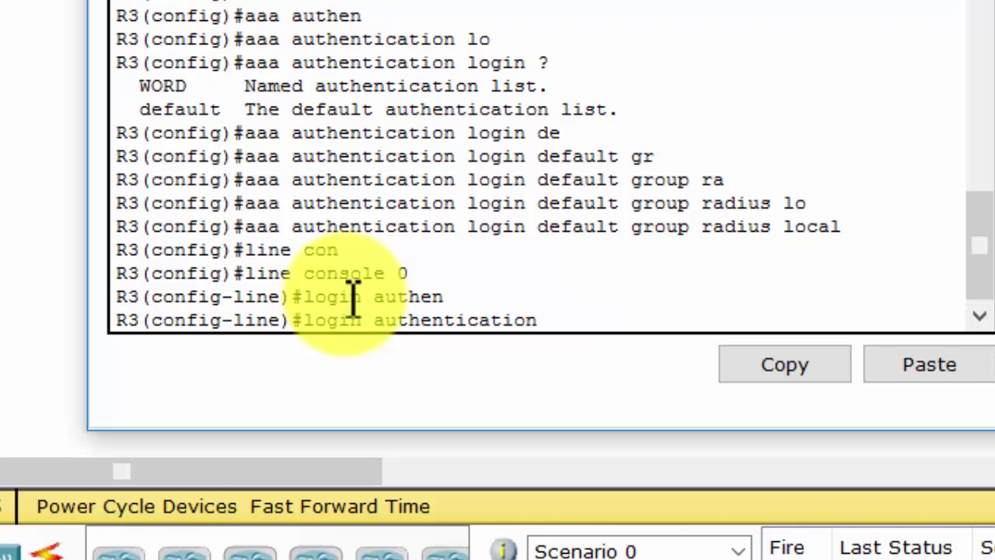
{"action": "type", "text": "?"}
{"action": "type", "text": "de"}
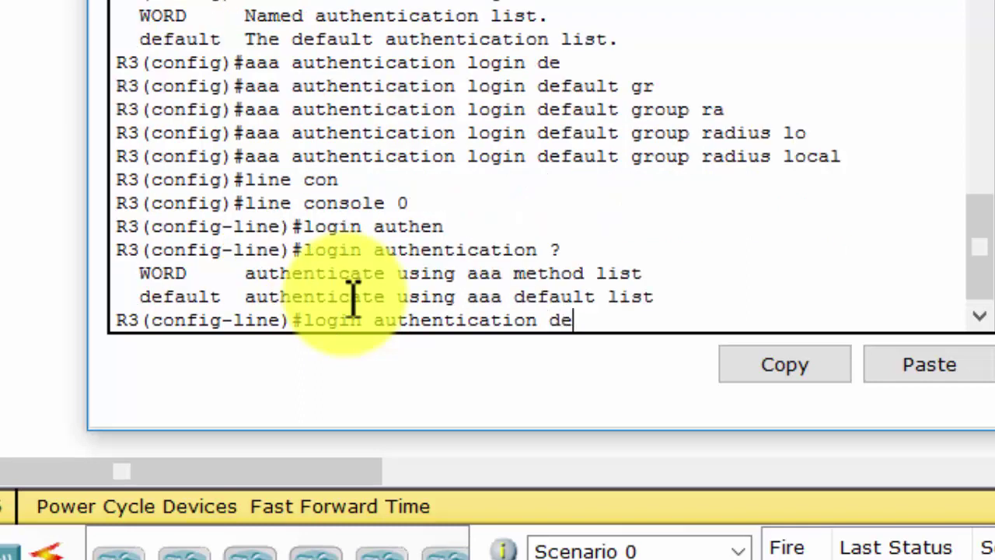
{"action": "key", "text": "Tab"}
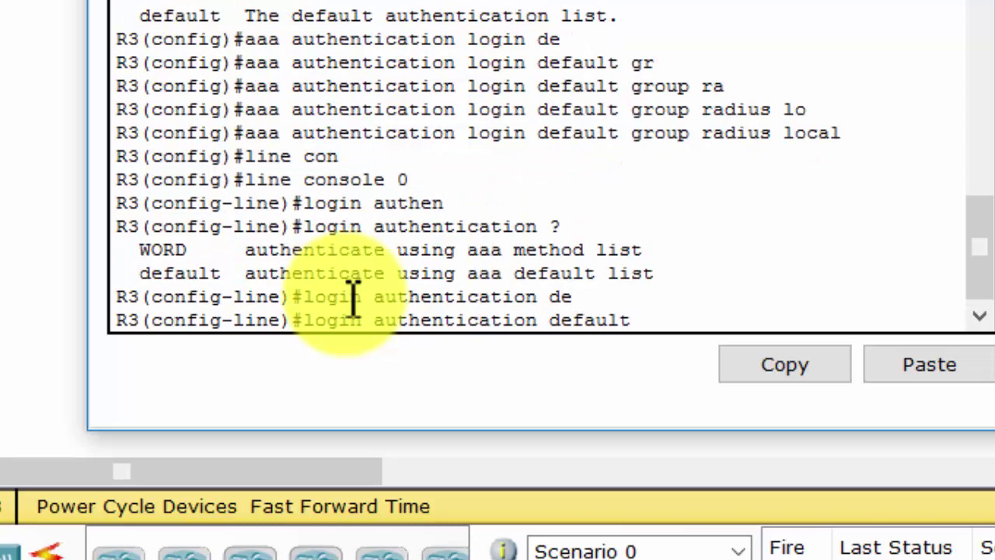
{"action": "key", "text": "Return"}
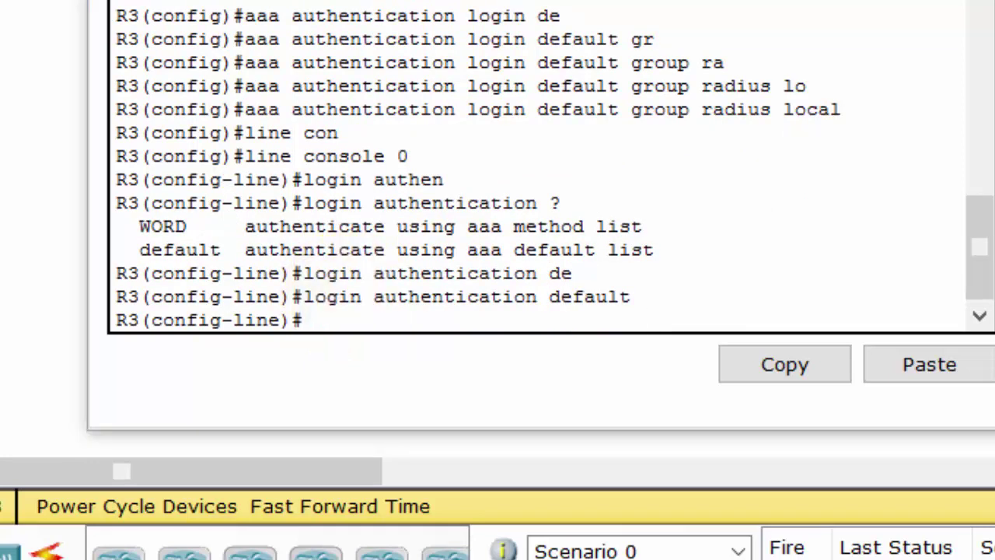
{"action": "left_click", "coordinate": [445, 288]}
{"action": "key", "text": "ctrl+z"}
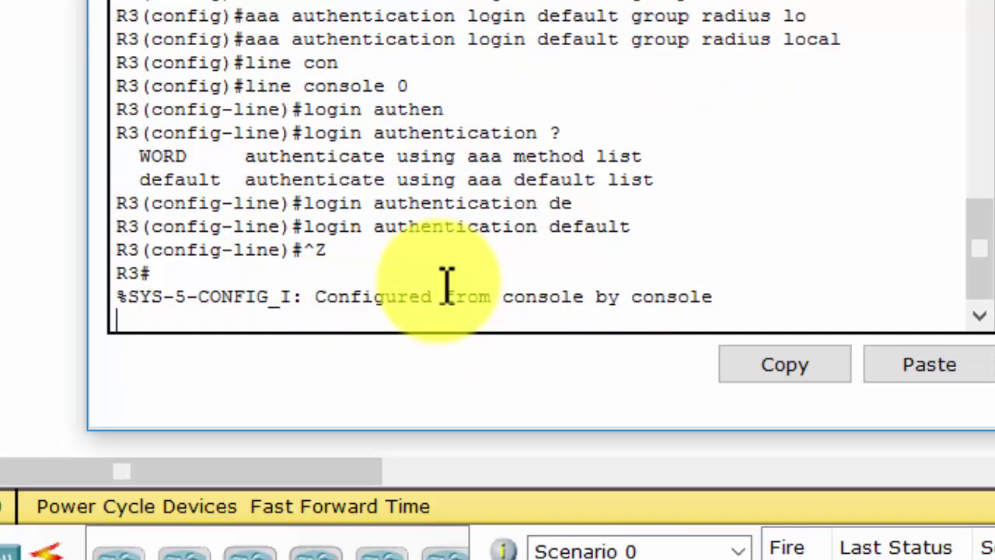
- Log out of R3's console and log back in with the local username and password
{"action": "key", "text": "Return"}
{"action": "type", "text": "exit"}
{"action": "key", "text": "Return"}
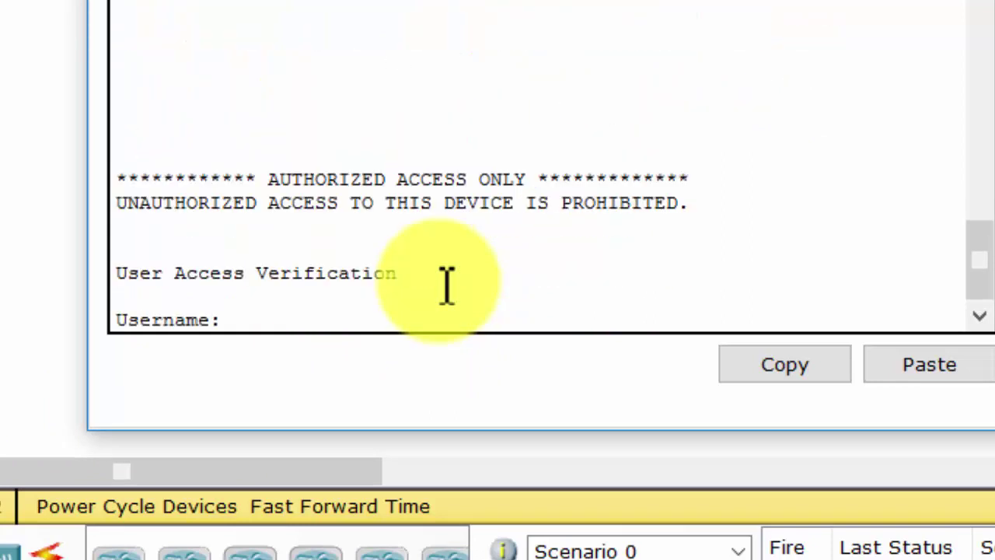
{"action": "key", "text": "Return"}
{"action": "key", "text": "Return"}
{"action": "key", "text": "Return"}
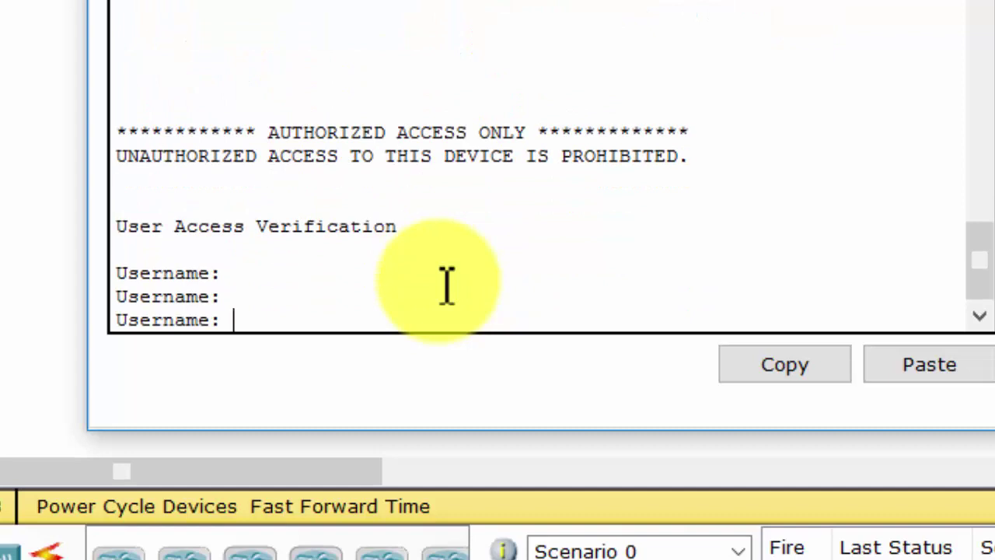
{"action": "key", "text": "Return"}
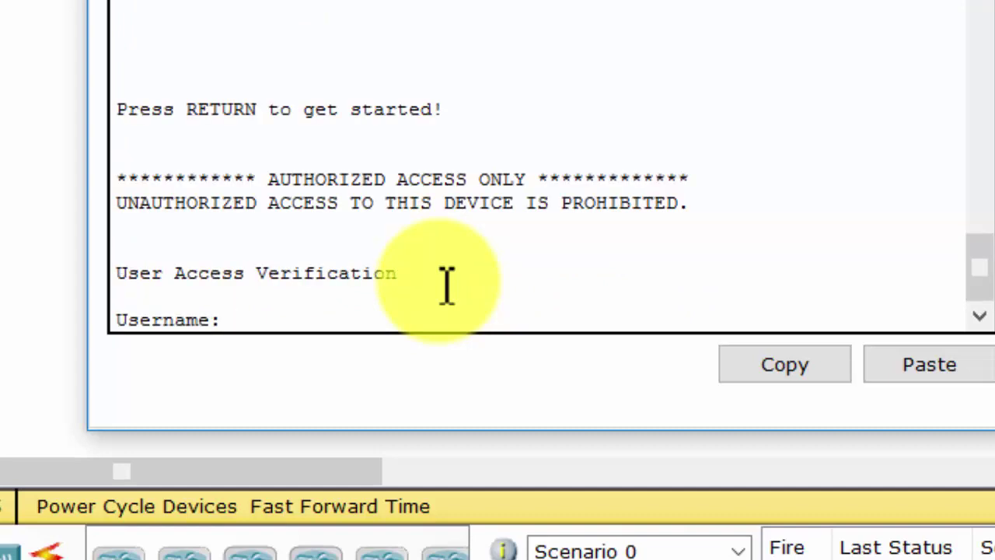
{"action": "type", "text": "Admin3"}
{"action": "key", "text": "Return"}
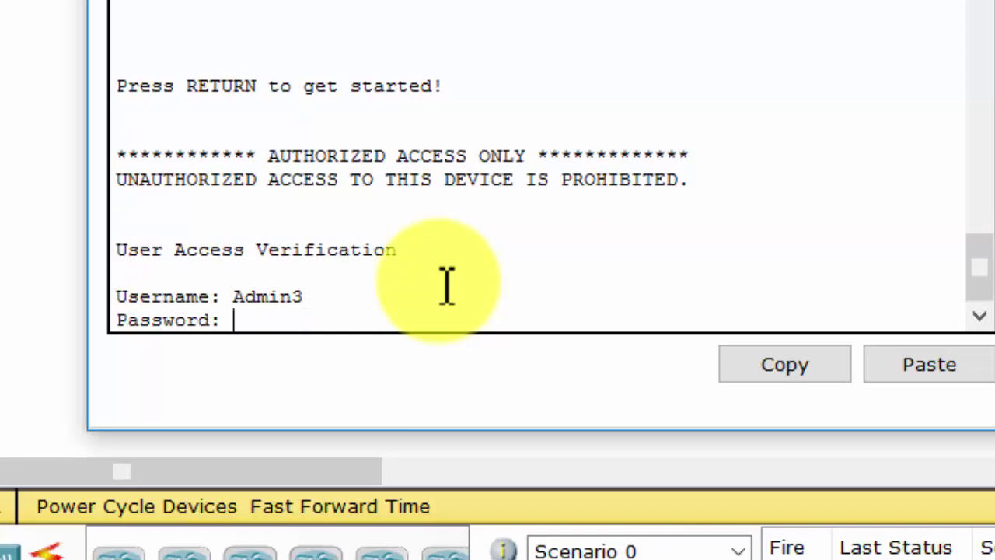
{"action": "key", "text": "Return"}
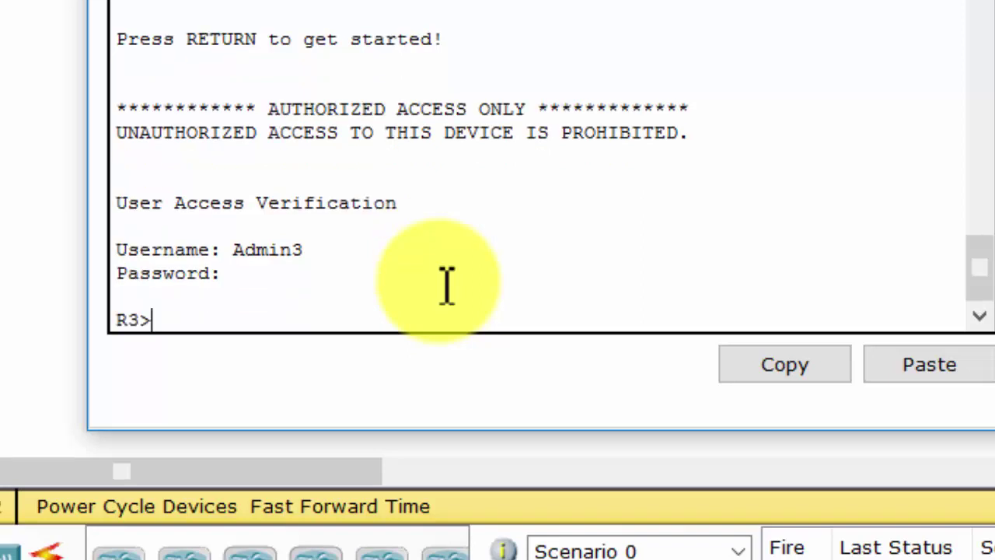
{"action": "key", "text": "Return"}
{"action": "key", "text": "Return"}
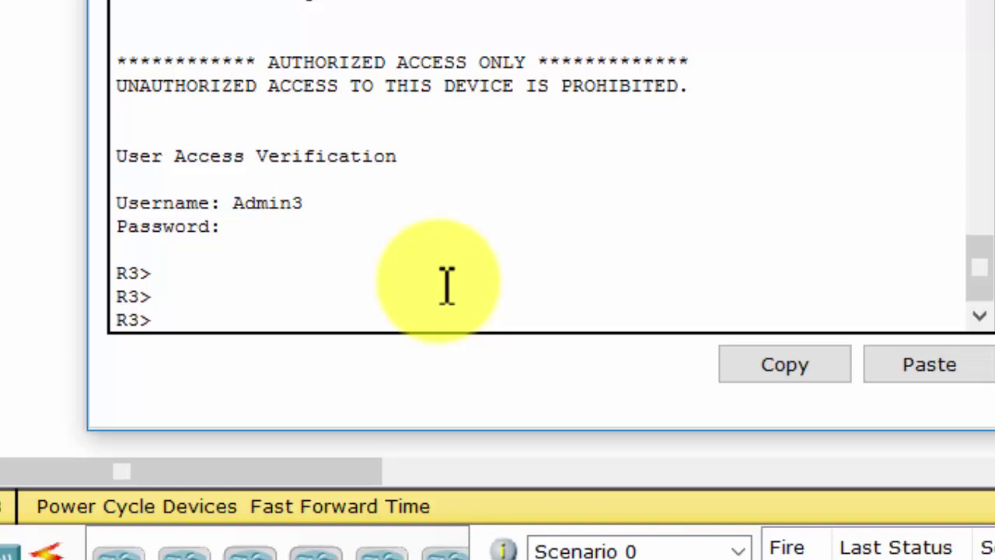
- Enter privileged mode with 'enable' and its password
{"action": "type", "text": "en"}
{"action": "key", "text": "Return"}
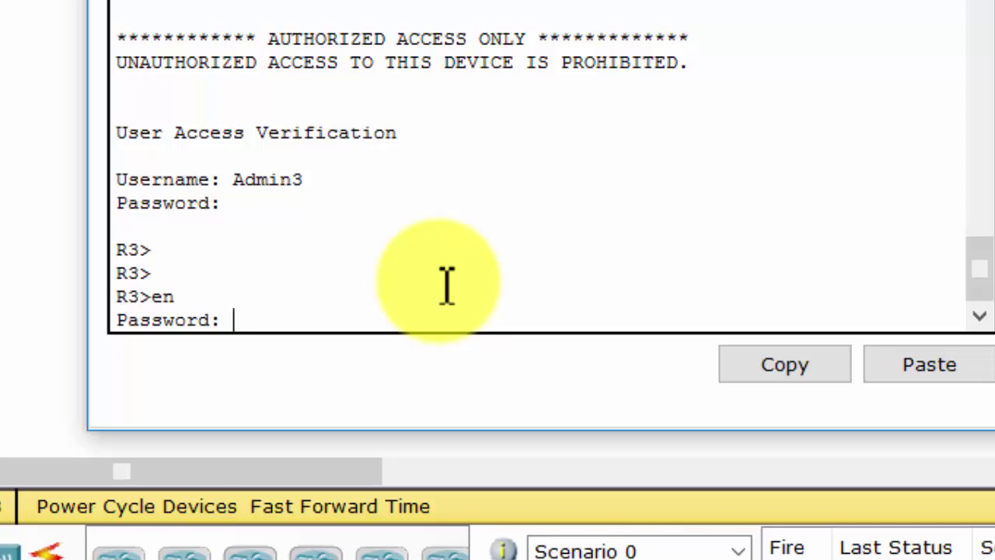
{"action": "key", "text": "Return"}
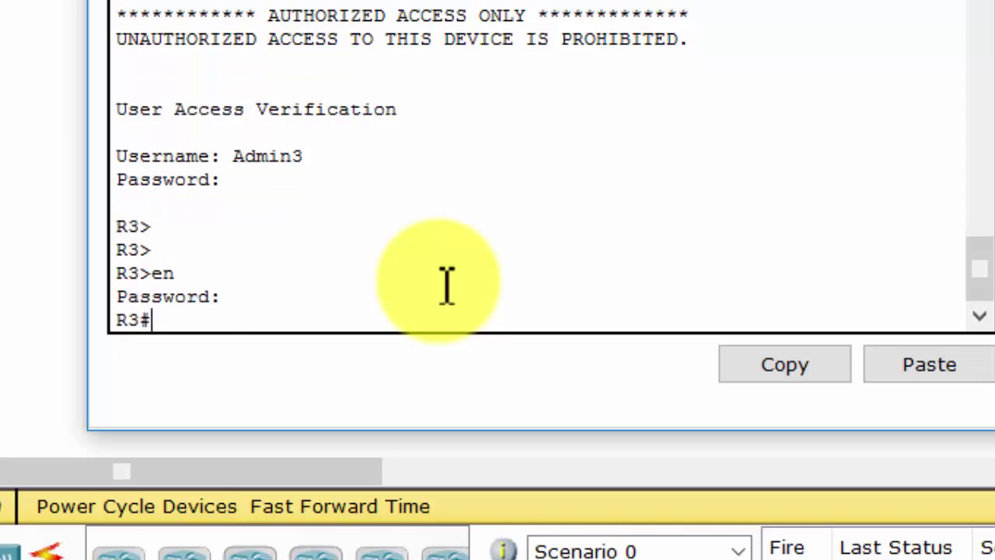
{"action": "key", "text": "Return"}
{"action": "key", "text": "Return"}
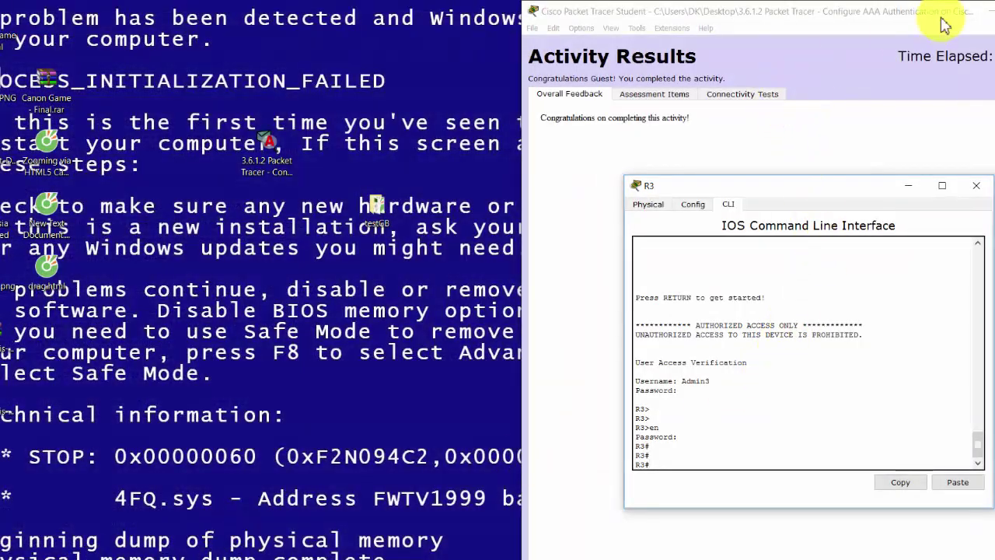
- Maximise Activity Results and inspect the Assessment Items, starting with R1's AAA Authentication
{"action": "double_click", "coordinate": [984, 11]}
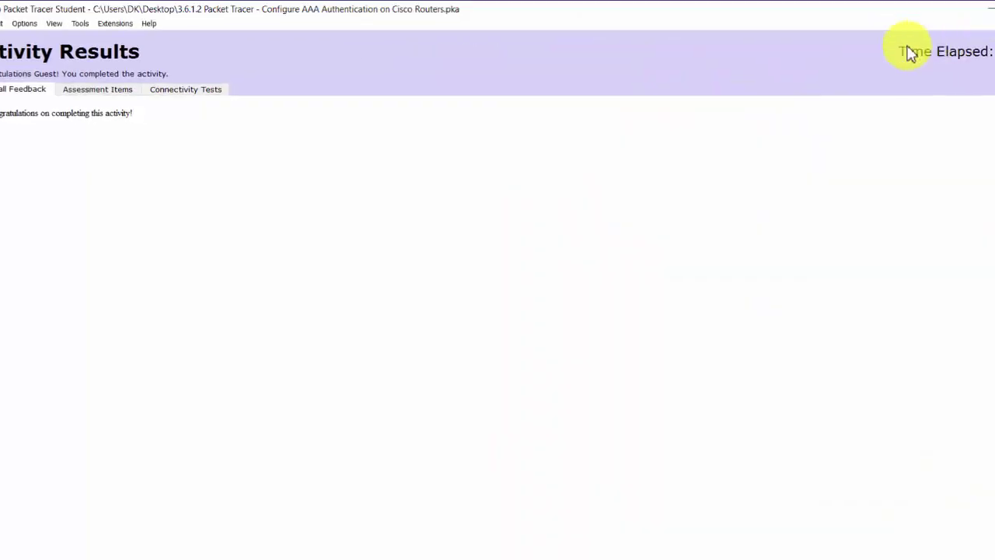
{"action": "left_click", "coordinate": [103, 91]}
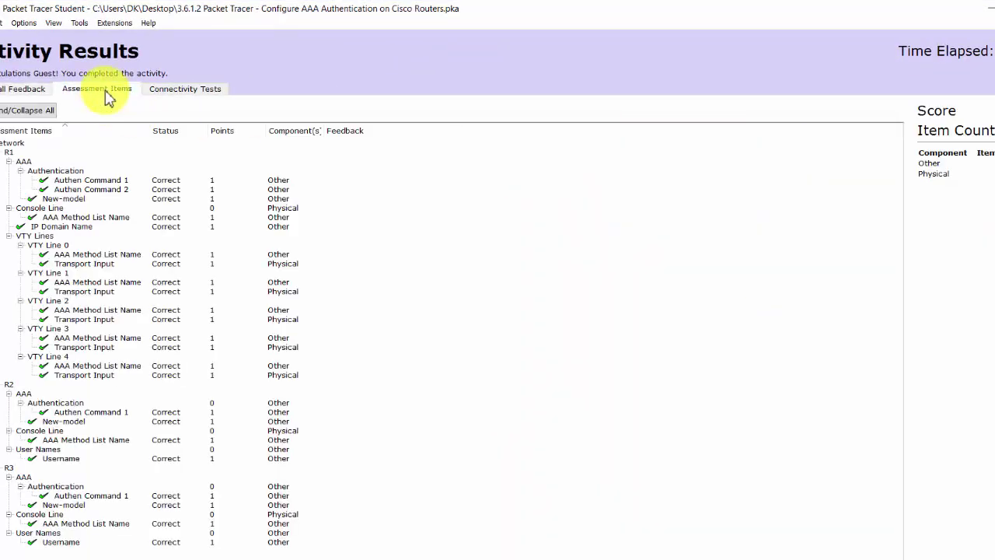
{"action": "left_click", "coordinate": [35, 171]}
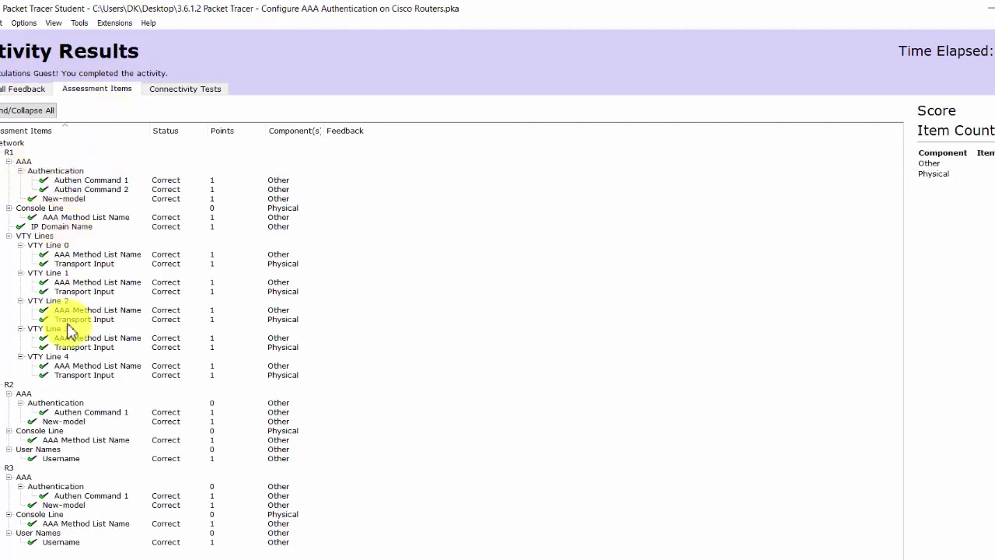